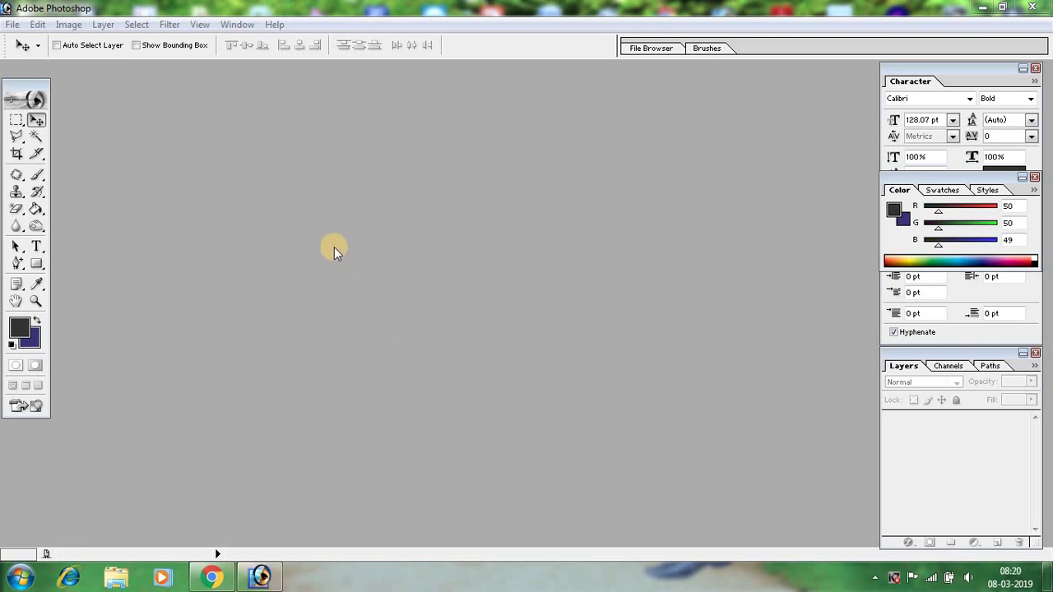
Step: Open woman-with-hard-pimples-on-her-face from the raf folder on the Desktop
double_click(412, 251)
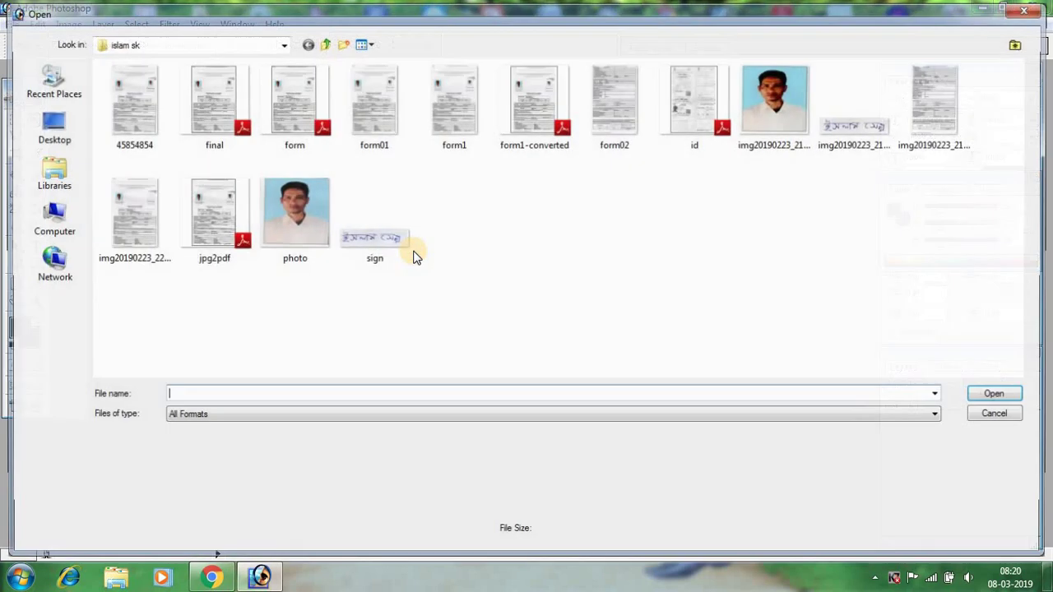
left_click(64, 136)
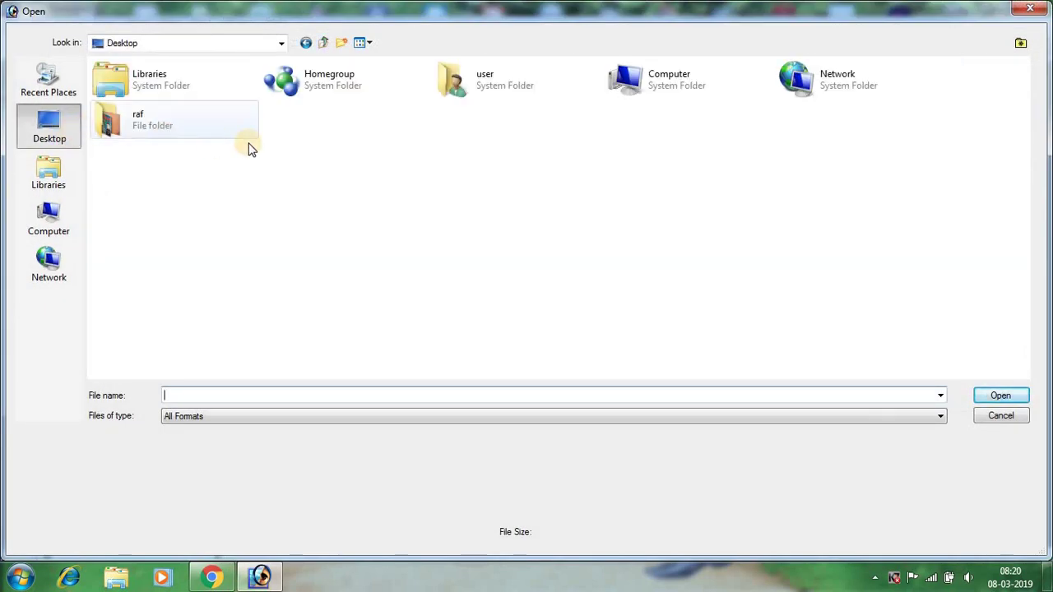
double_click(115, 123)
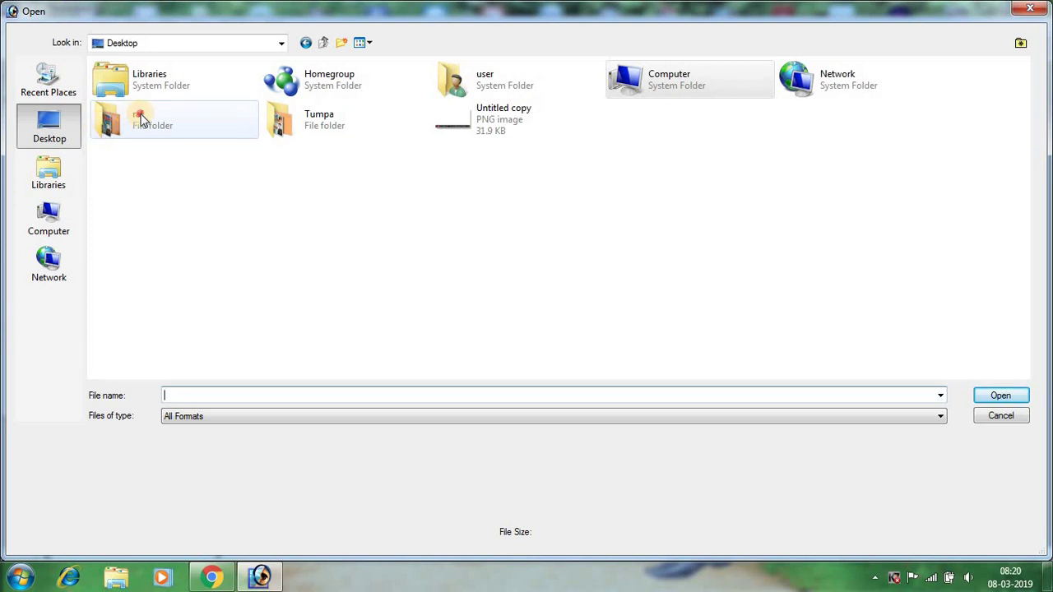
left_click(152, 238)
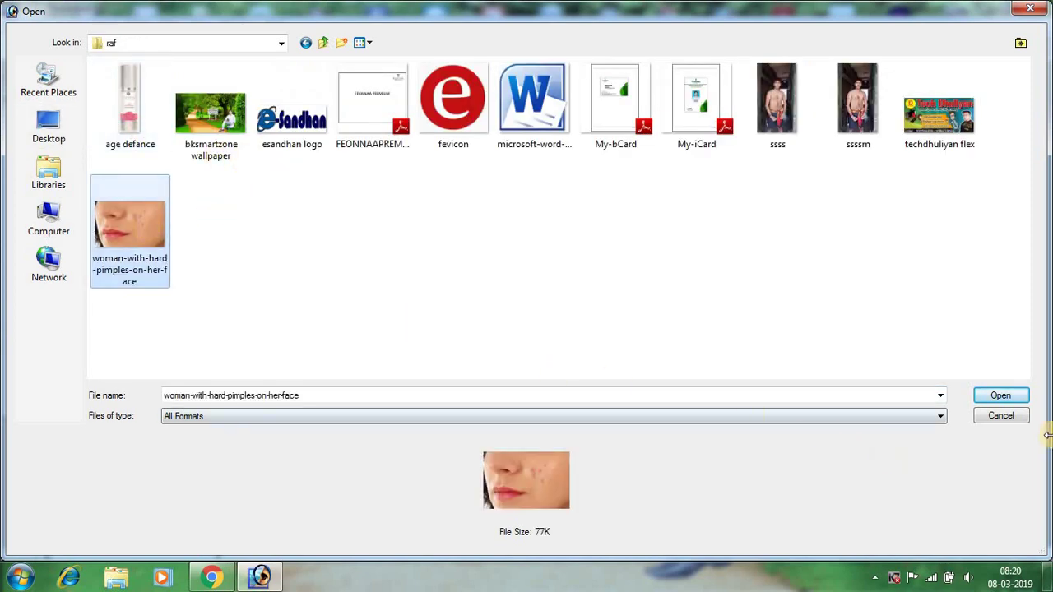
left_click(1000, 396)
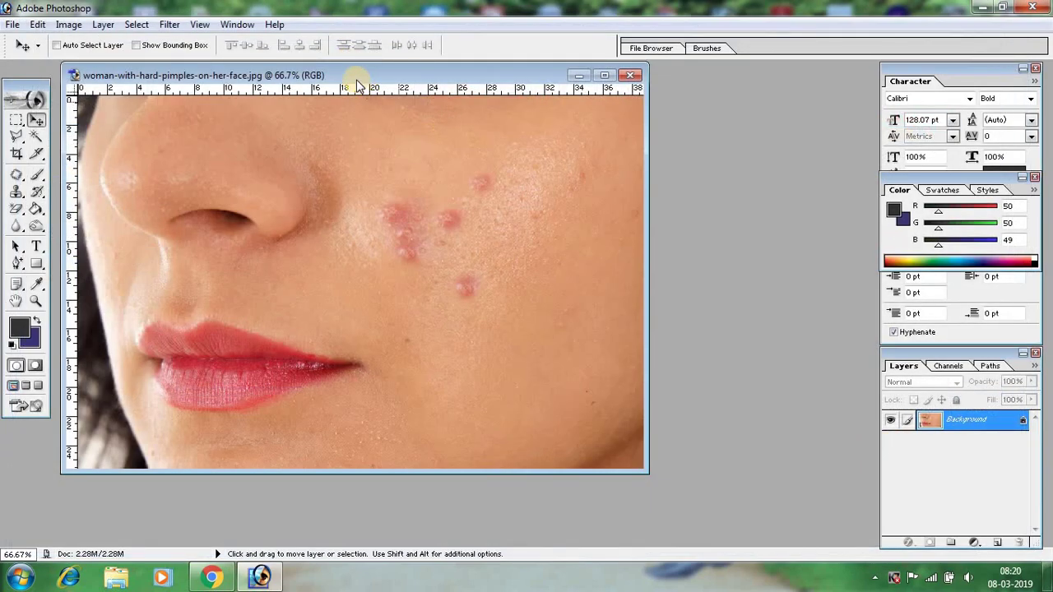
Step: Drag the face photo's window down and right toward the workspace centre
left_click_drag(362, 75, 474, 110)
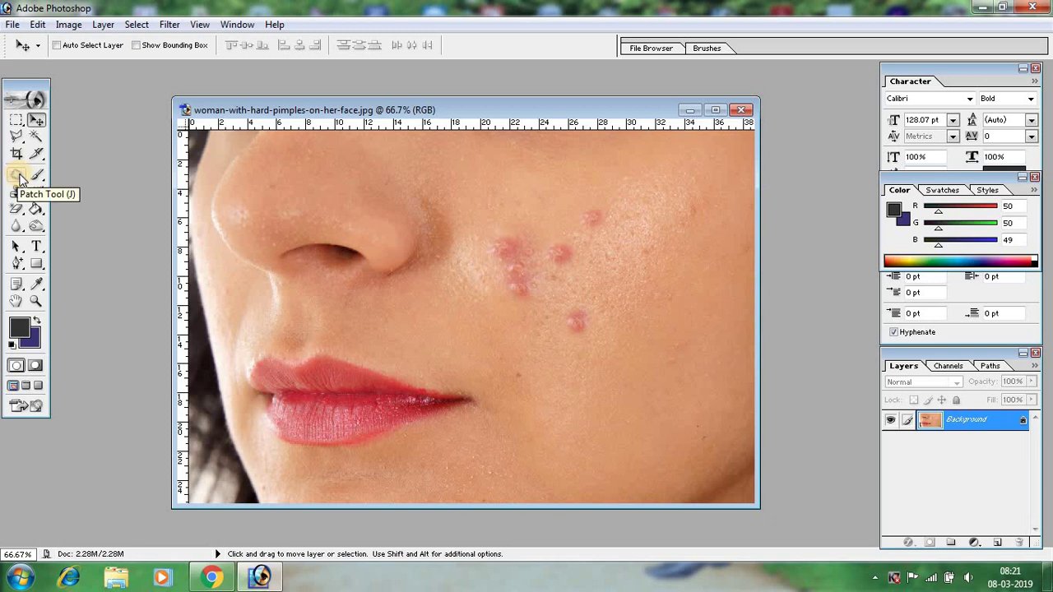
Step: View the healing and patch tool flyout, dismiss it, and switch to the Clone Stamp tool
left_click_drag(18, 175, 97, 179)
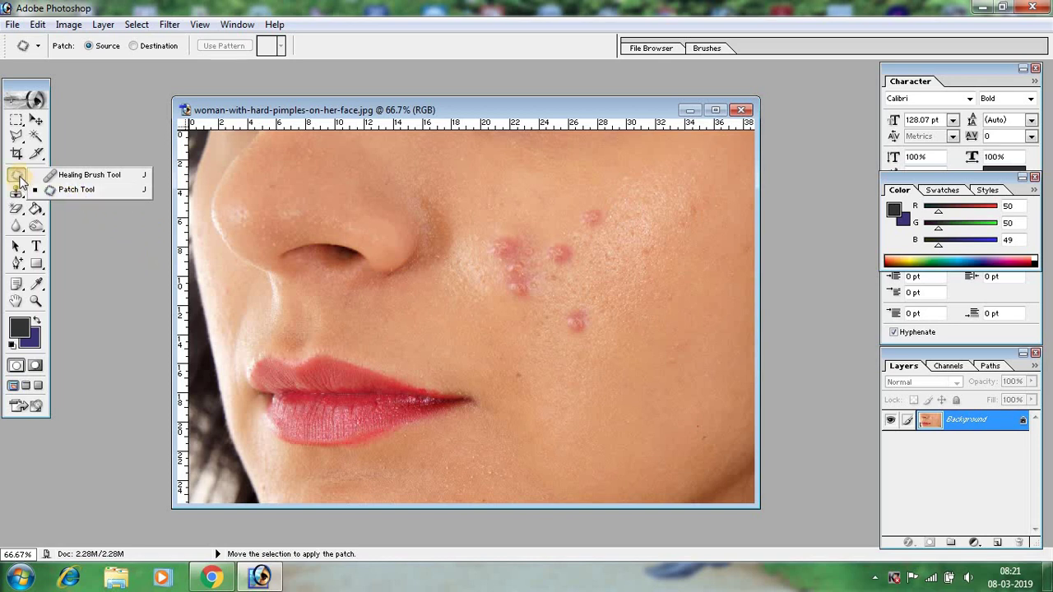
left_click(122, 233)
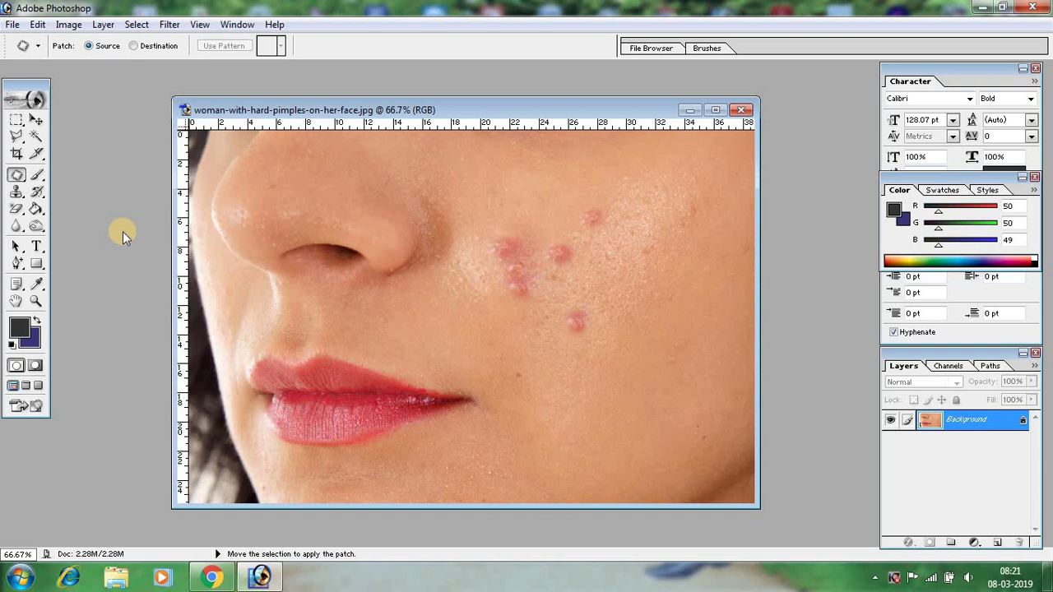
left_click(16, 193)
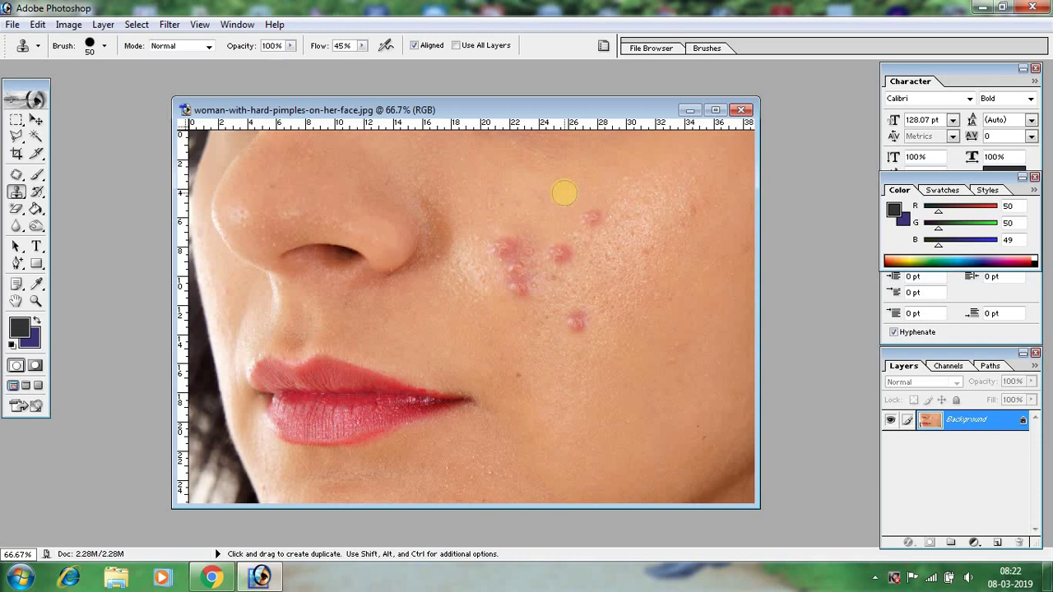
Step: Enlarge the clone brush to 70 and clone nearby clean skin over the upper pimple cluster
key("bracketright")
key("bracketright")
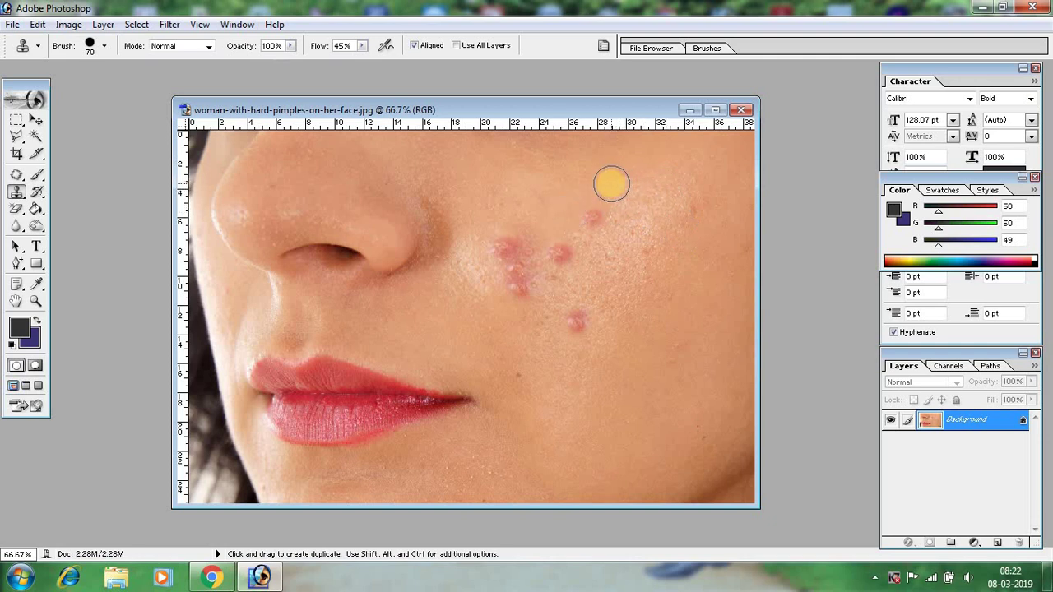
left_click(611, 185, "alt")
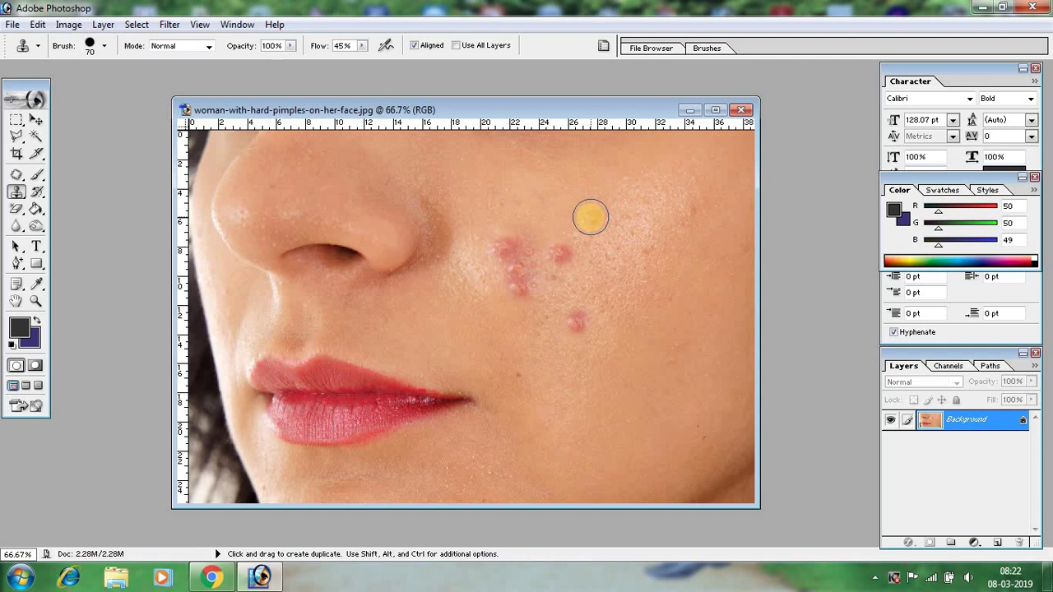
left_click(592, 217)
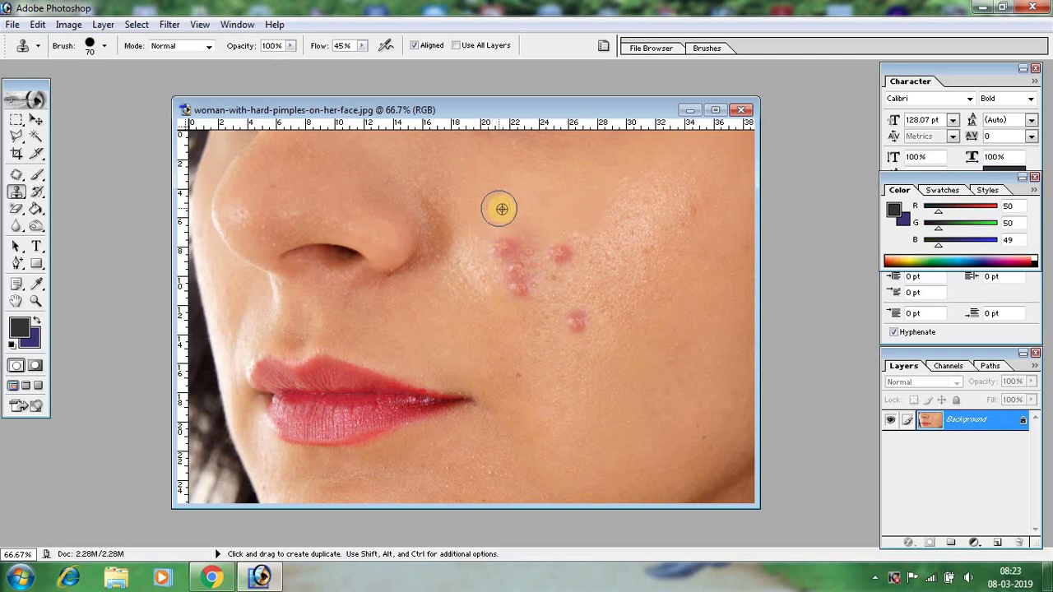
left_click(502, 209, "alt")
left_click_drag(502, 209, 508, 243)
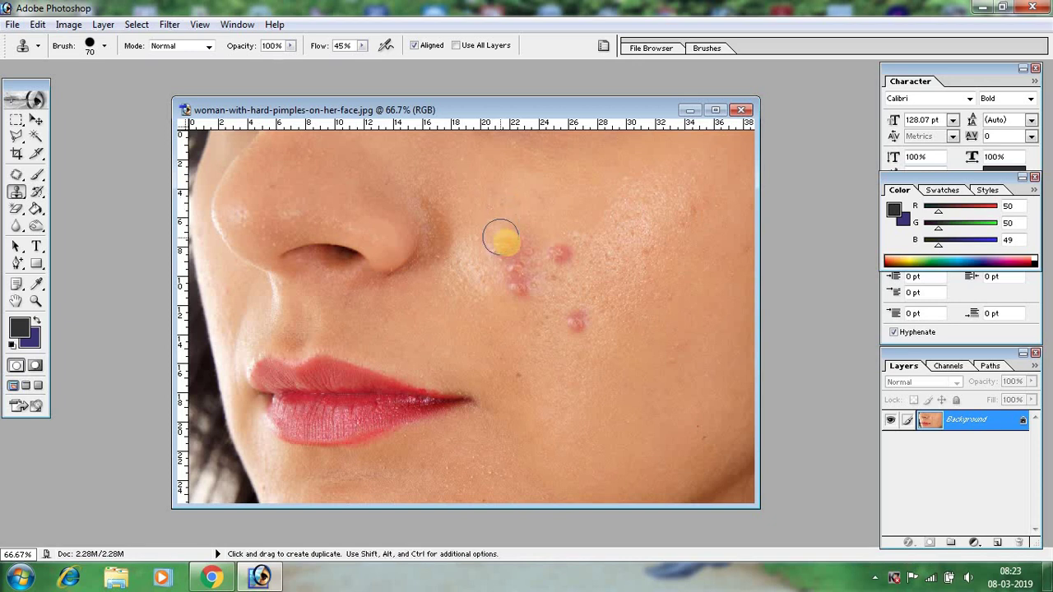
left_click(499, 242)
left_click(499, 236)
left_click(522, 229)
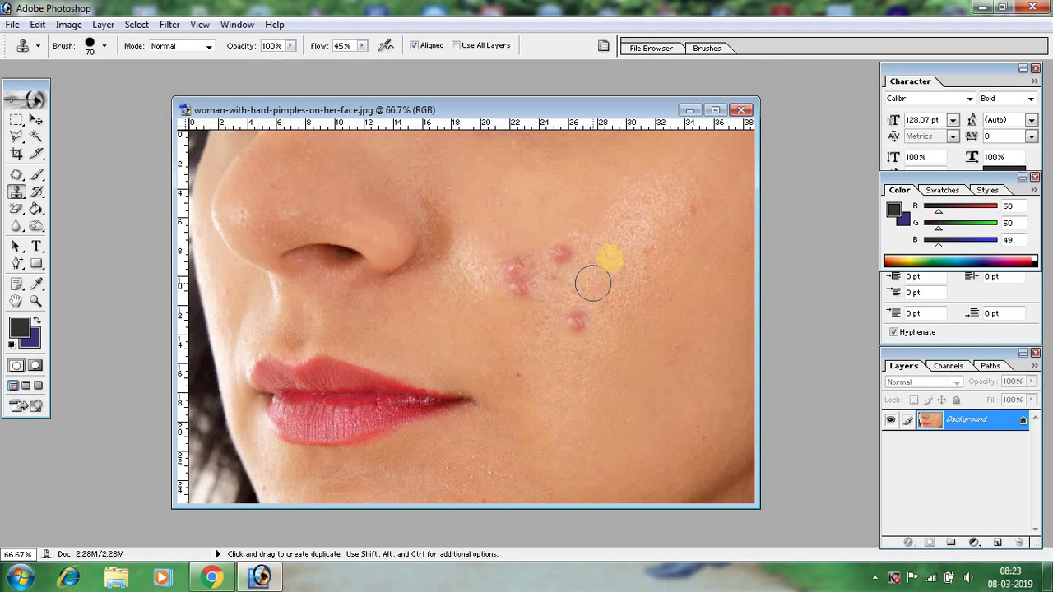
Step: Resample clean skin to the right of the pimple and stamp it over the pimple
left_click(590, 244, "alt")
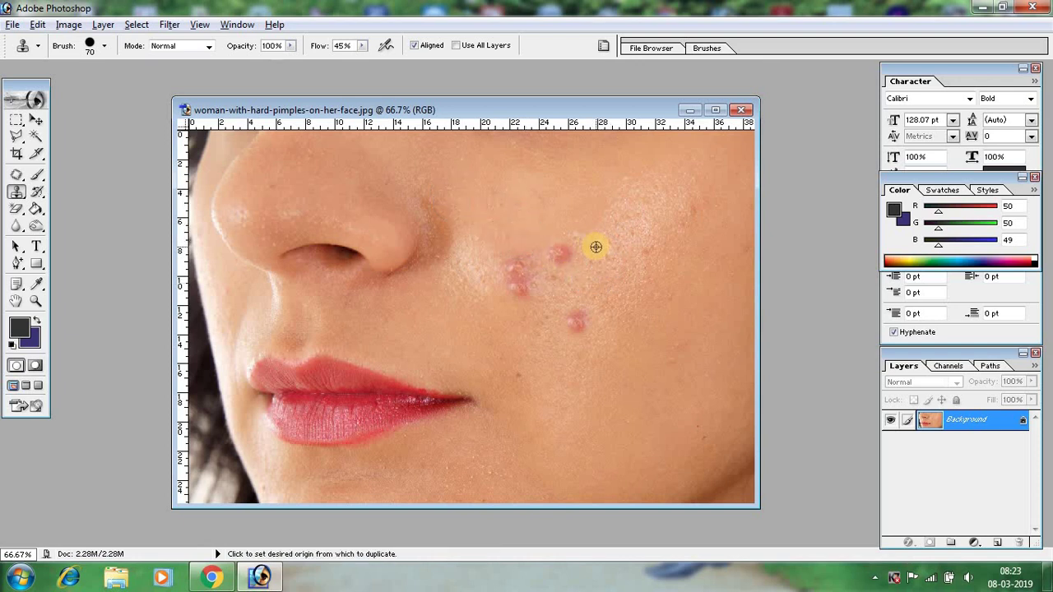
left_click(558, 257)
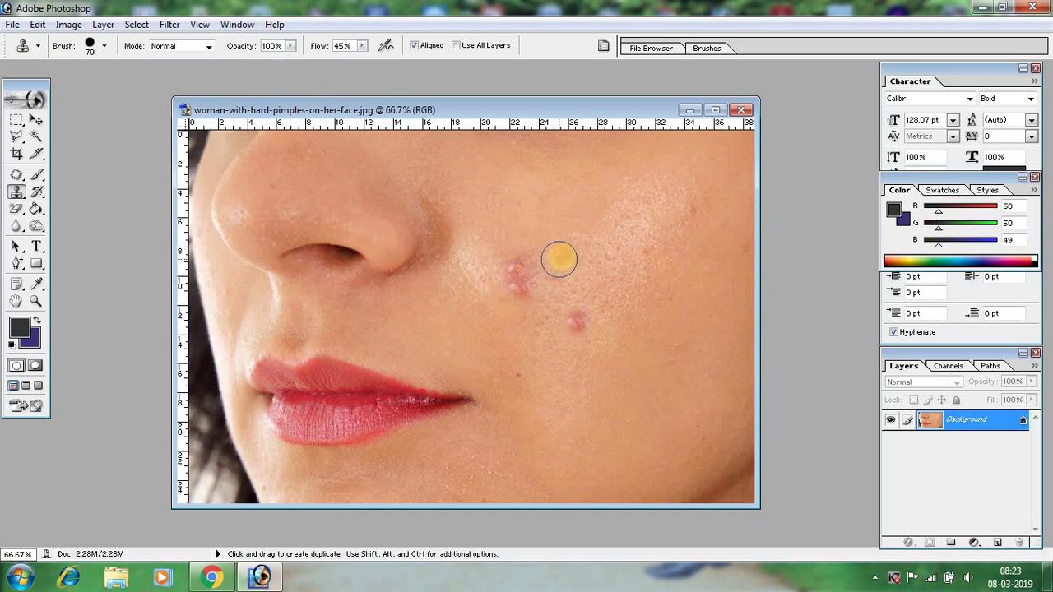
left_click(562, 255)
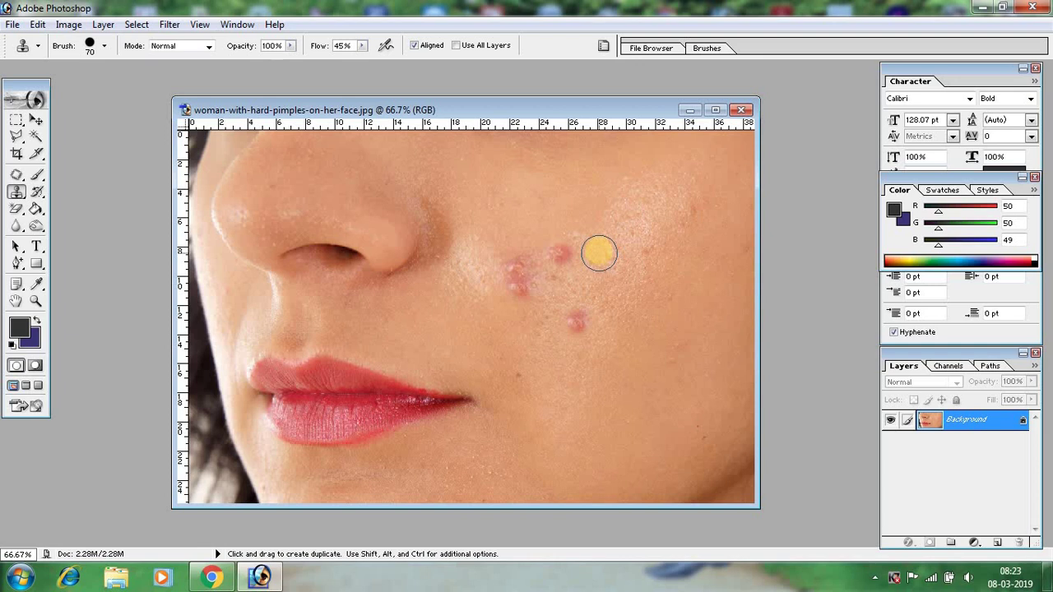
key("alt")
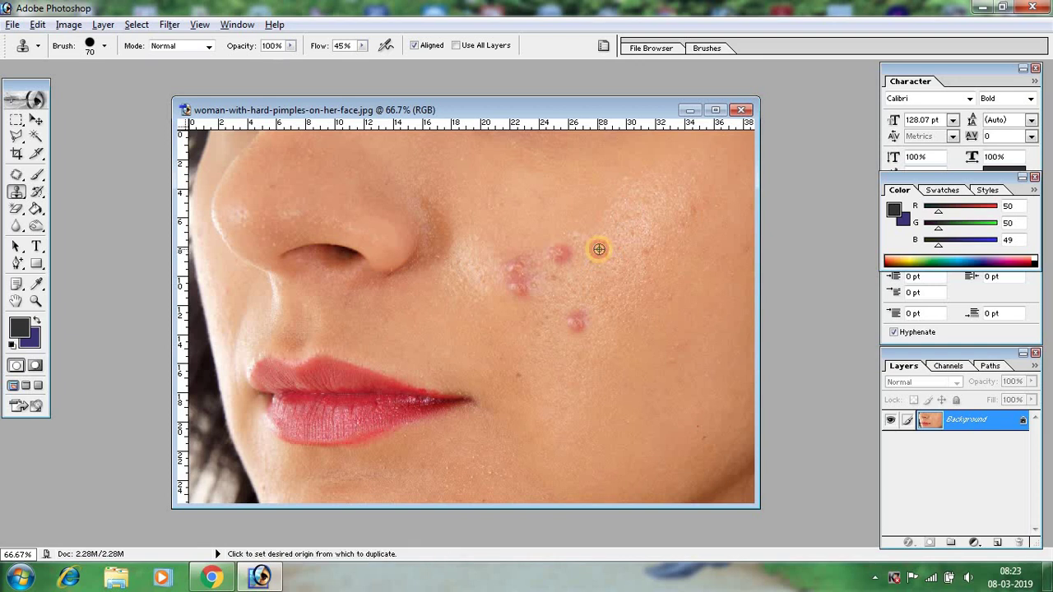
left_click(599, 249, "alt")
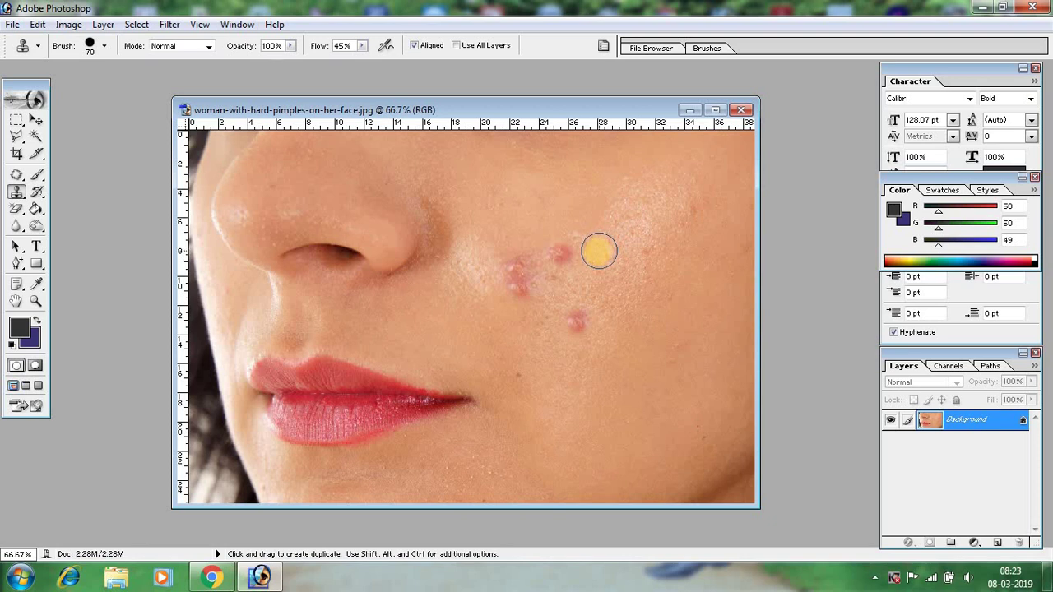
left_click(561, 258)
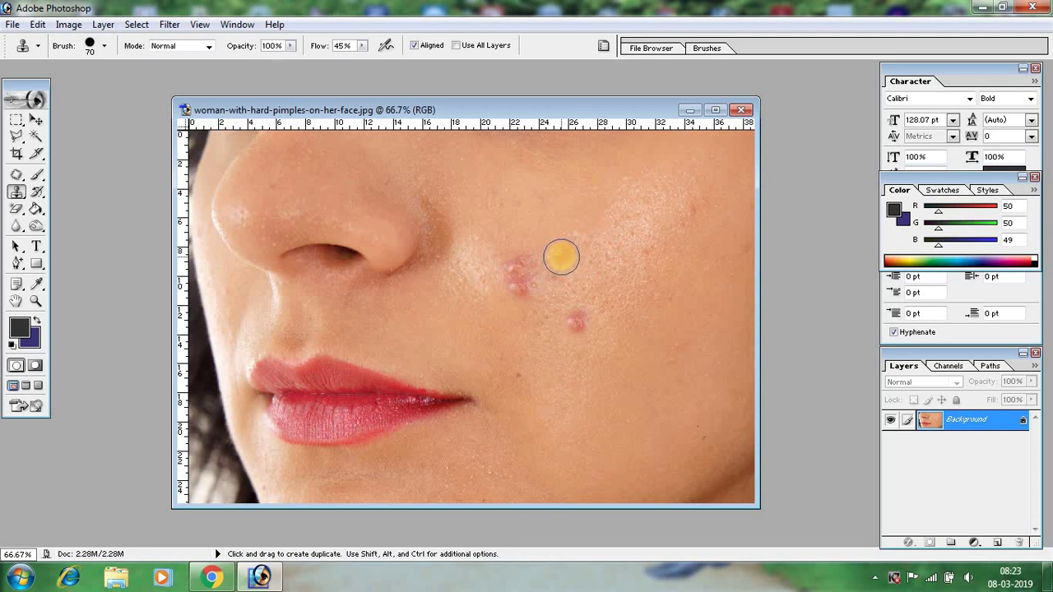
left_click(560, 258)
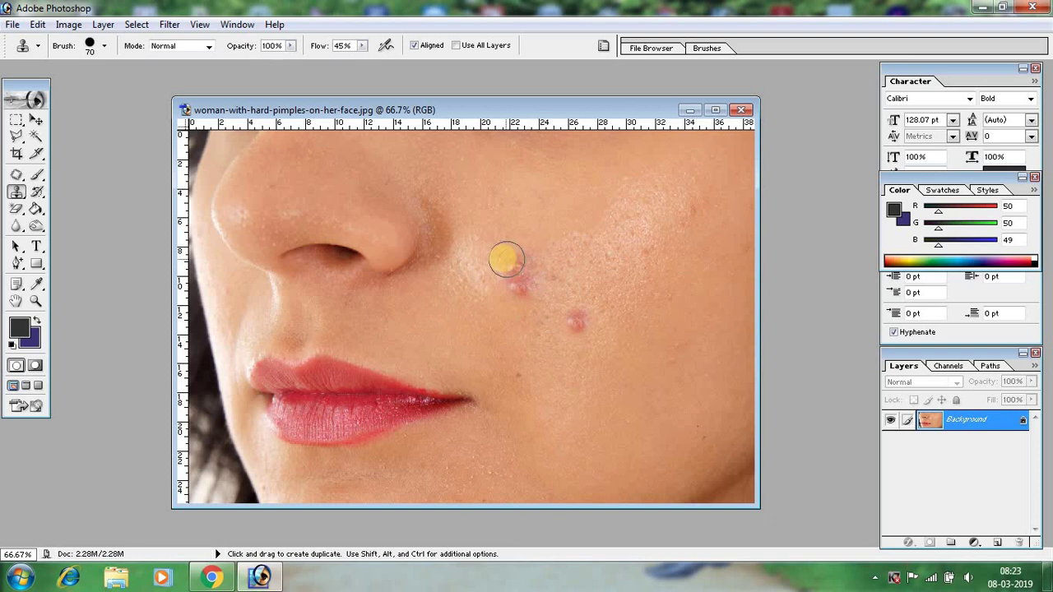
Step: With the Patch Tool, outline the lower cheek pimple and drag it onto clean skin below
left_click(13, 176)
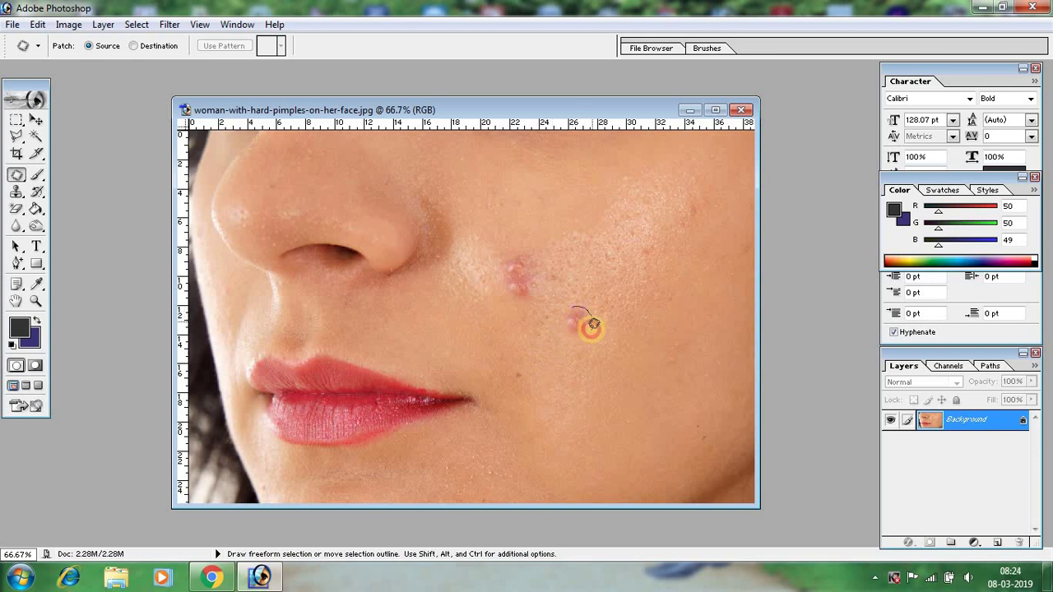
left_click_drag(580, 335, 574, 305)
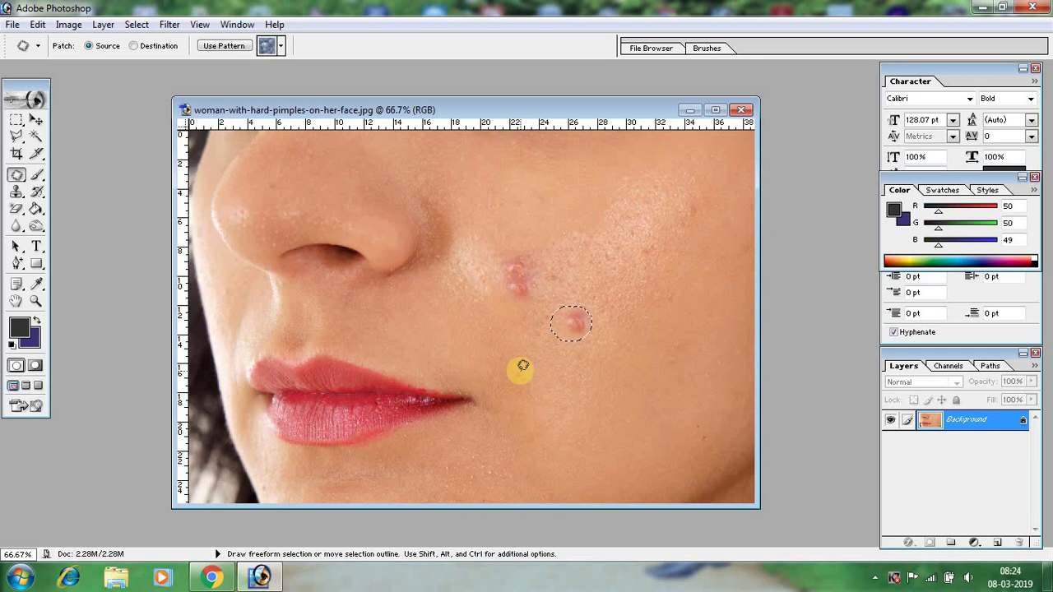
left_click(592, 360)
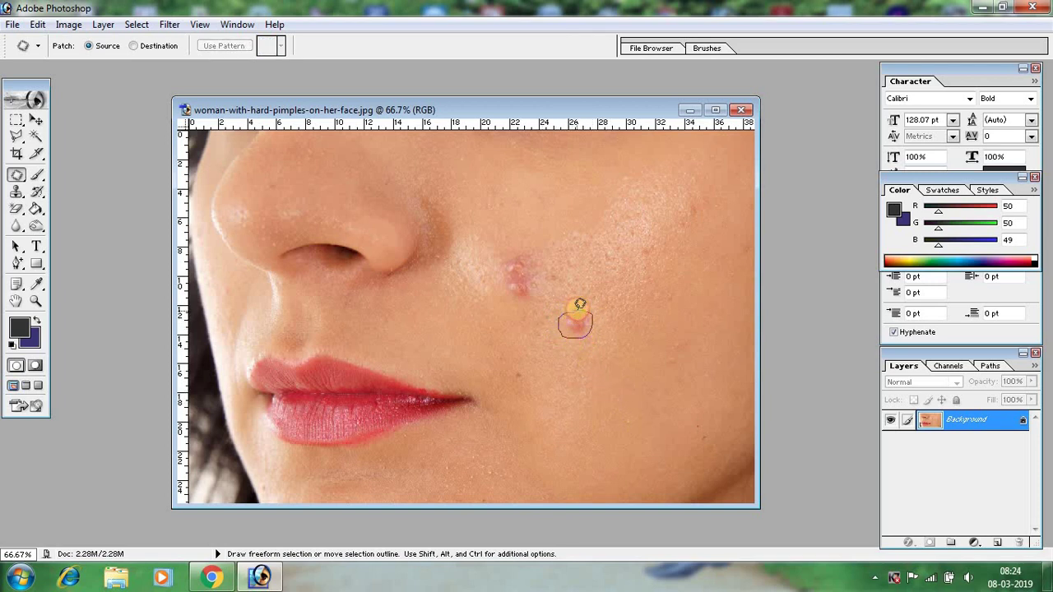
left_click_drag(579, 317, 575, 335)
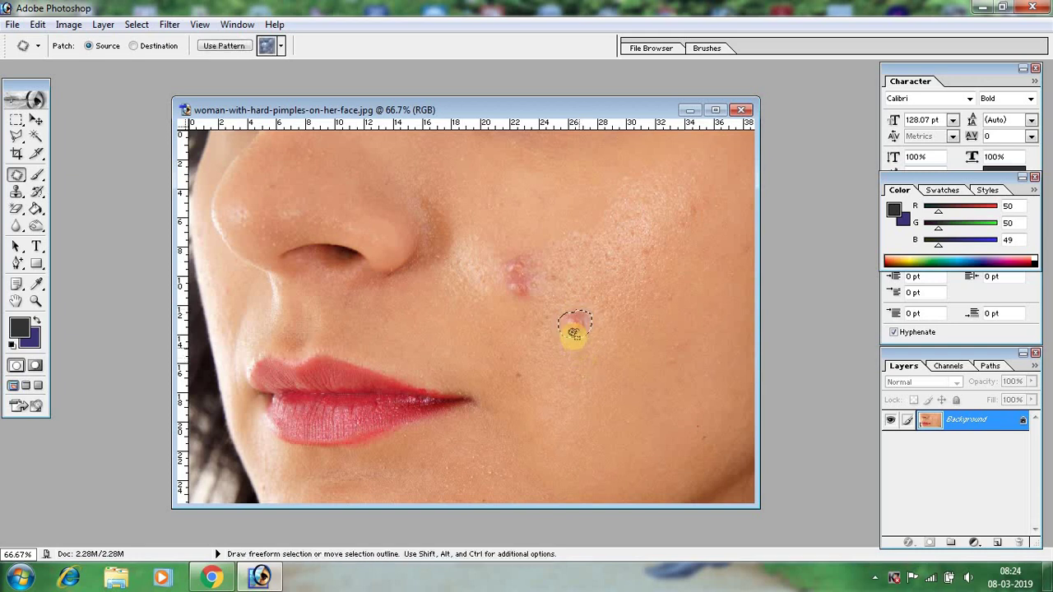
left_click_drag(575, 314, 590, 342)
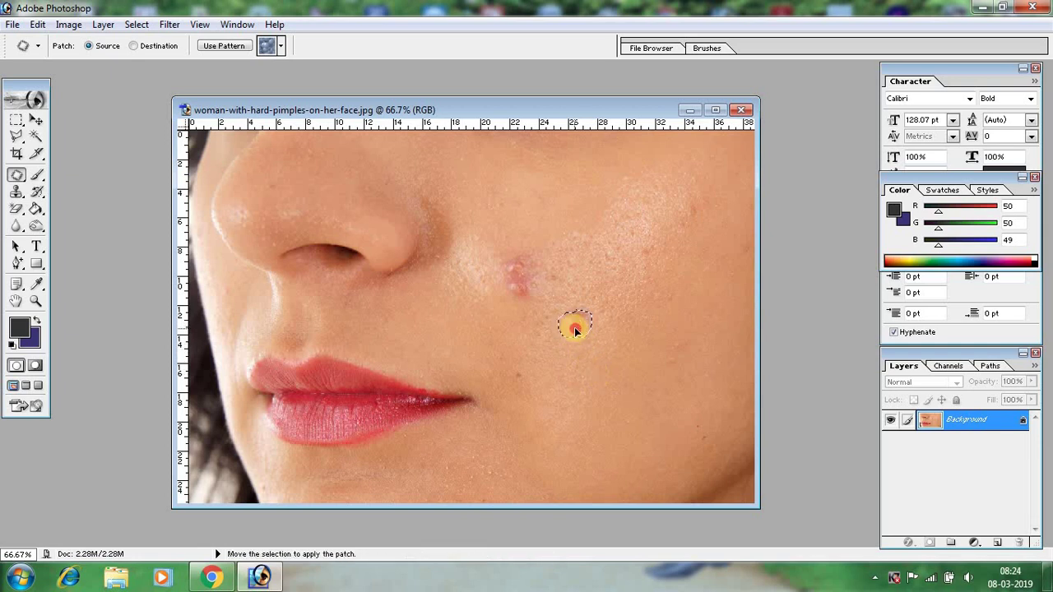
left_click_drag(583, 327, 553, 351)
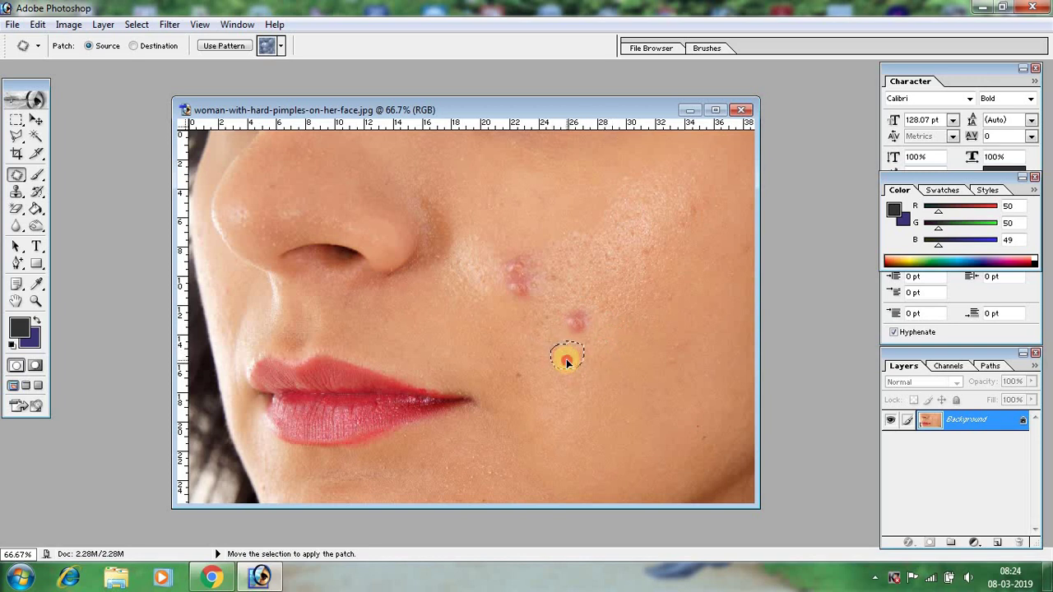
left_click_drag(570, 361, 564, 360)
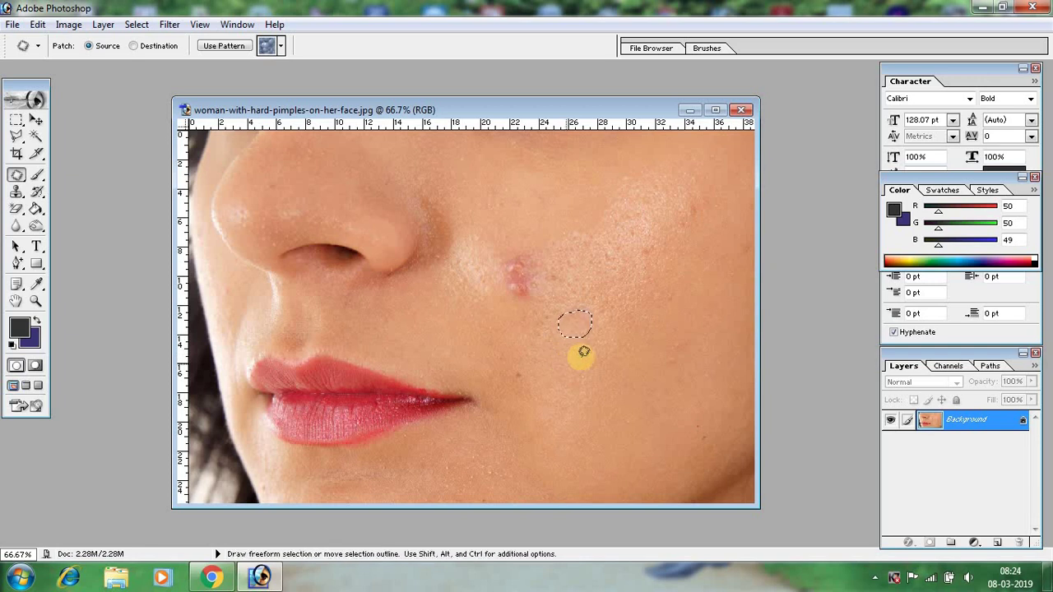
Step: Patch the pimple beside the nose with clear cheek skin and clear the selection
left_click(642, 339)
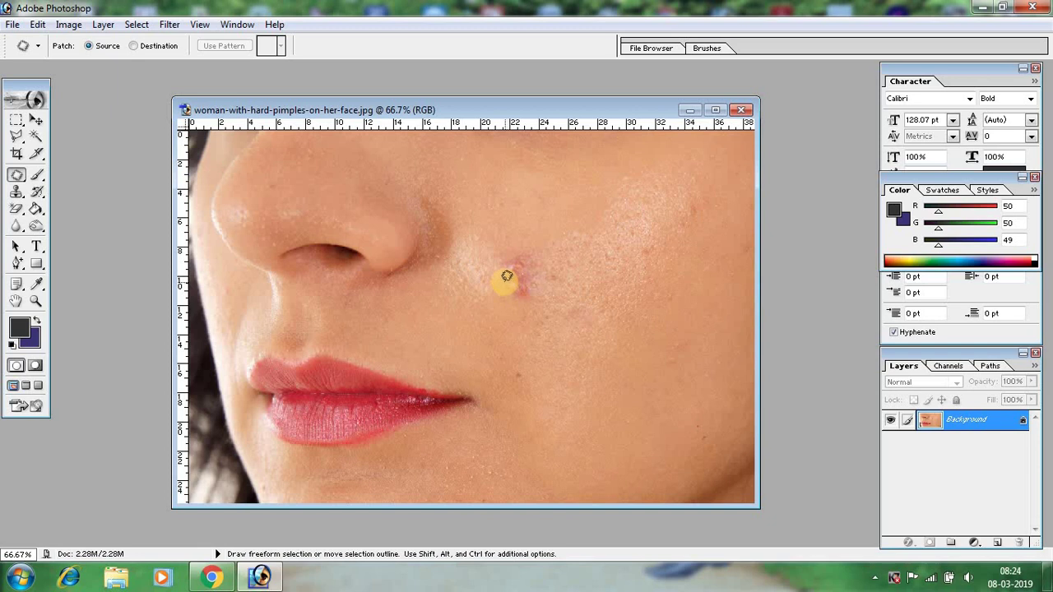
mouse_move(499, 255)
left_mouse_down()
mouse_move(532, 295)
mouse_move(500, 254)
left_mouse_up()
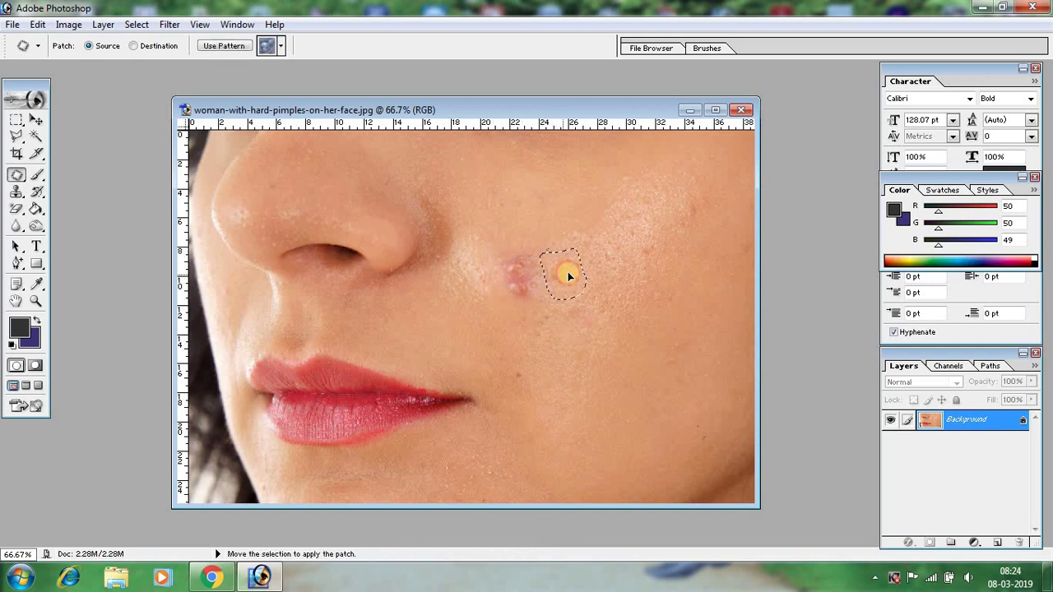
left_click_drag(564, 296, 530, 338)
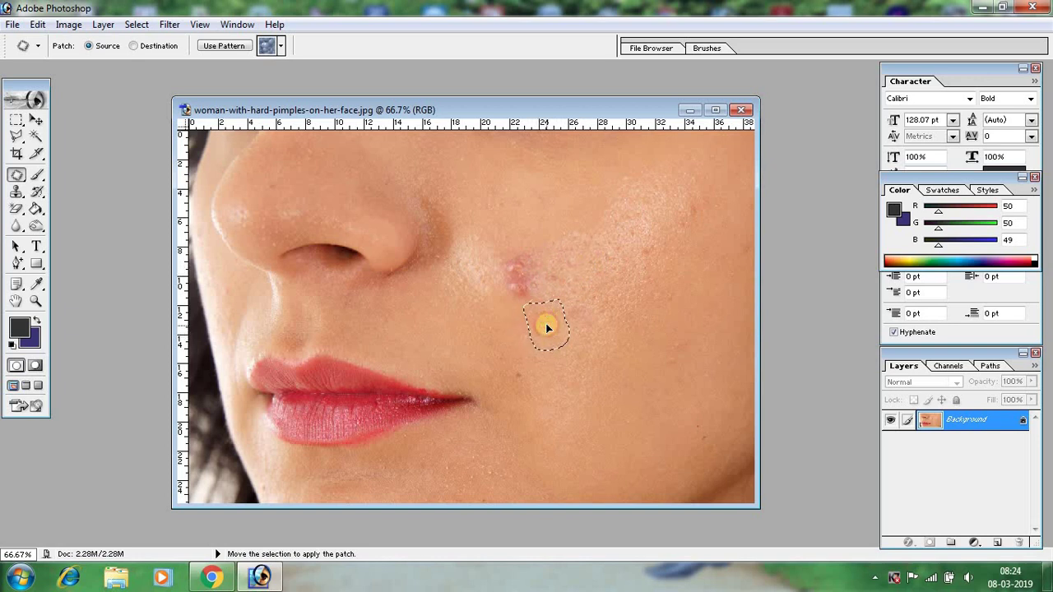
left_click_drag(539, 329, 547, 322)
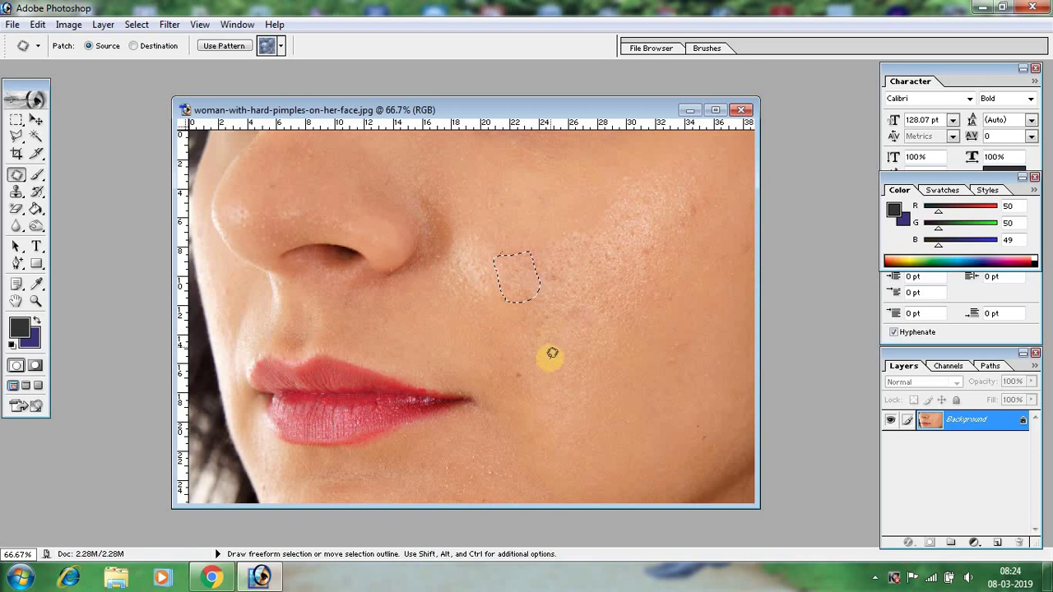
key("ctrl+d")
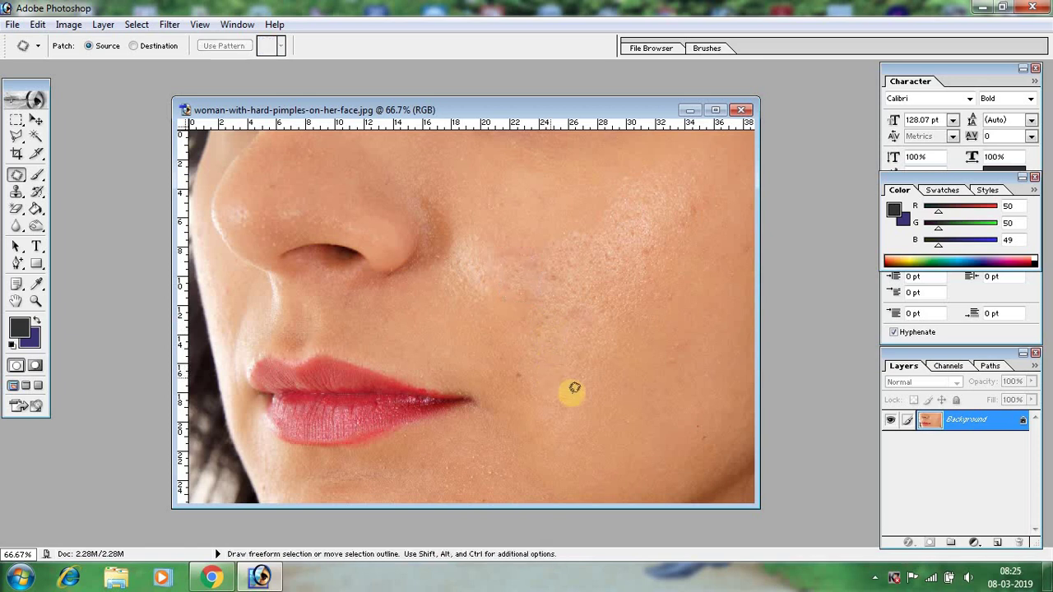